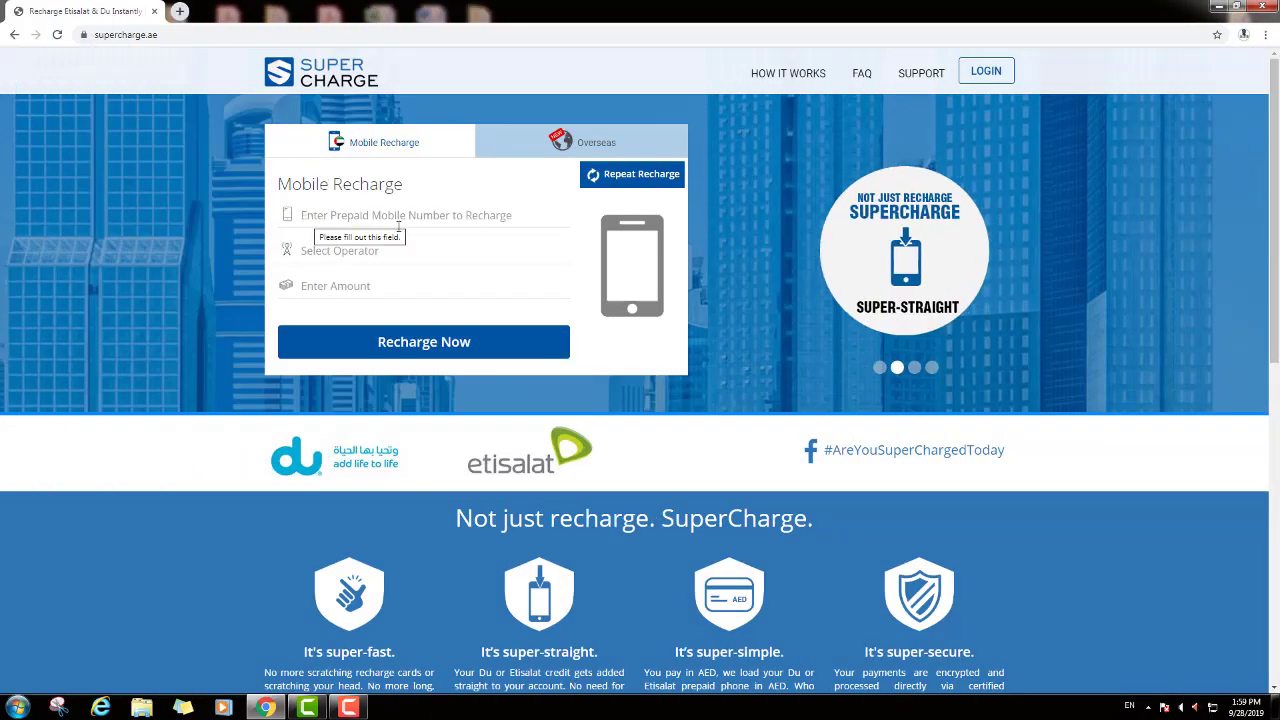
Enter the prepaid mobile number, choose du, set the amount to 10 AED and submit.
left_click(522, 214)
type("55")
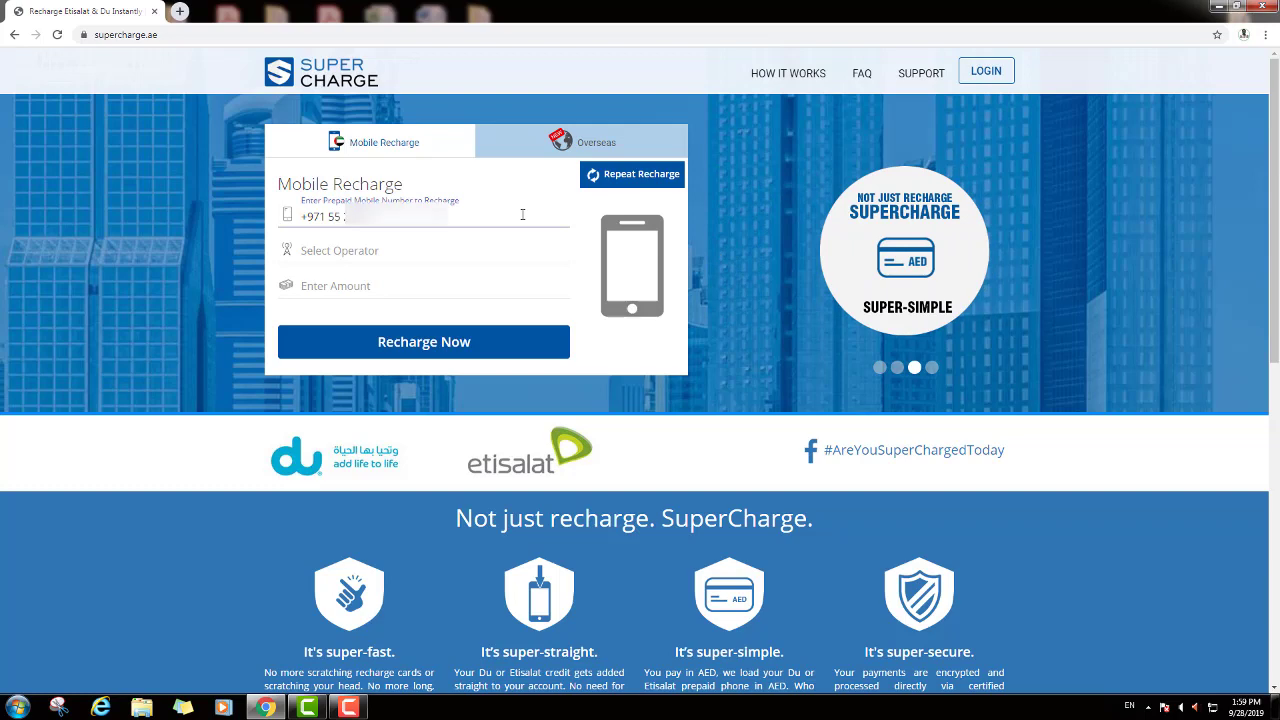
left_click(334, 252)
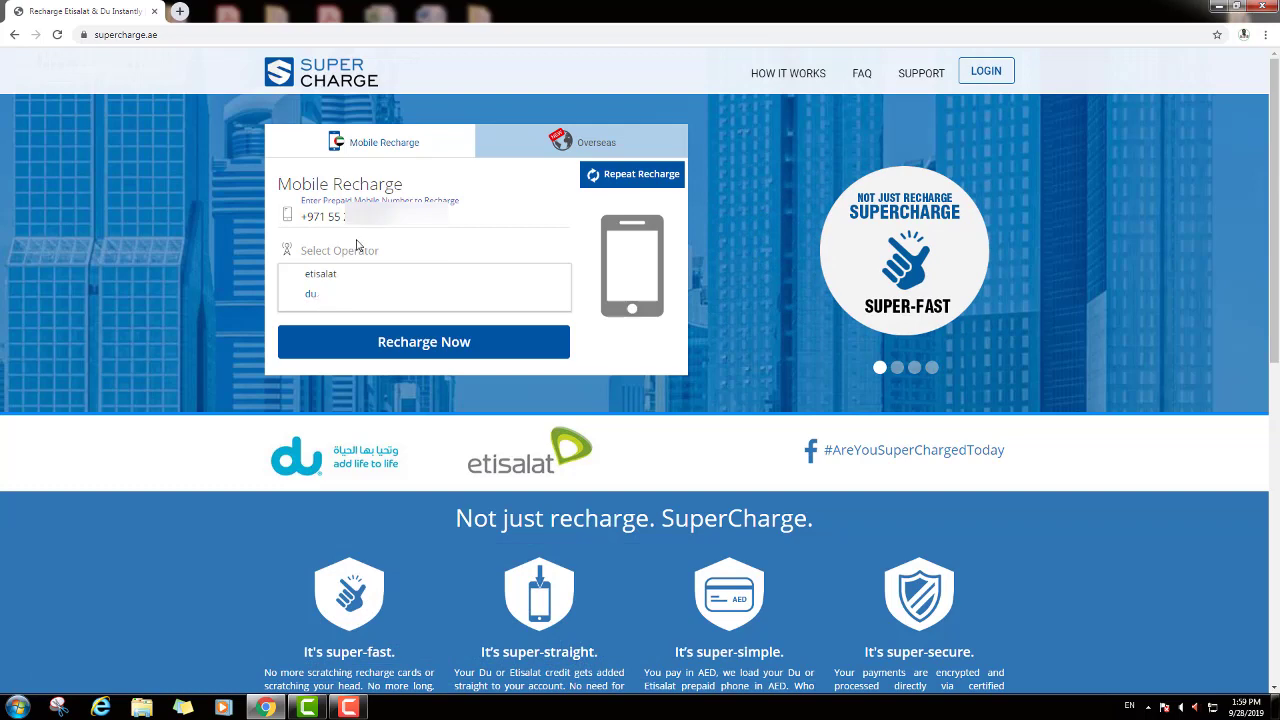
left_click(311, 298)
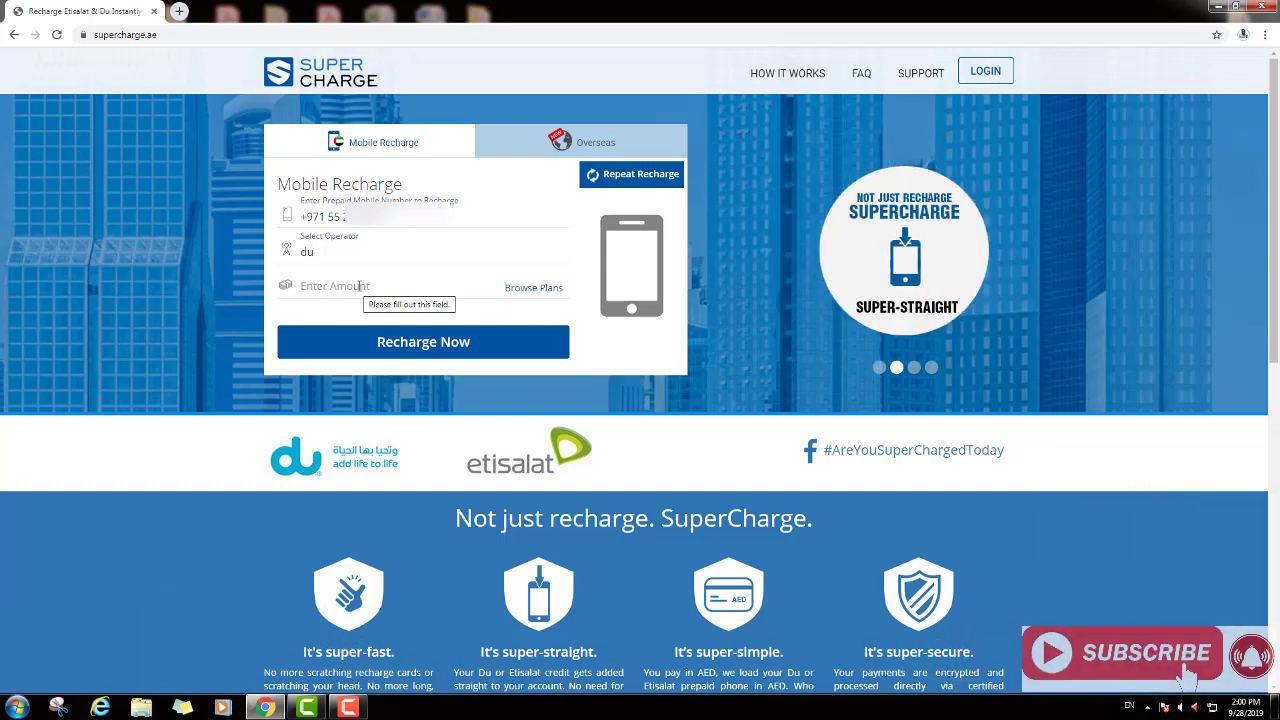
left_click(359, 286)
type("10")
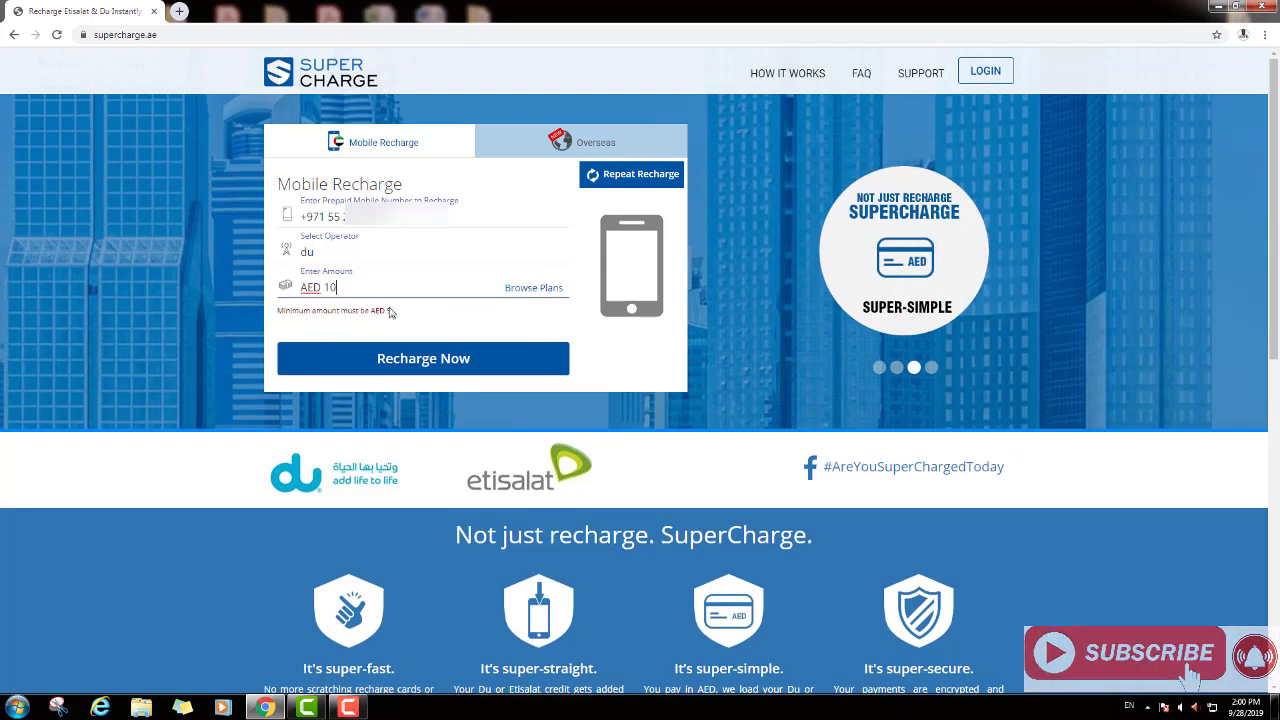
left_click(422, 322)
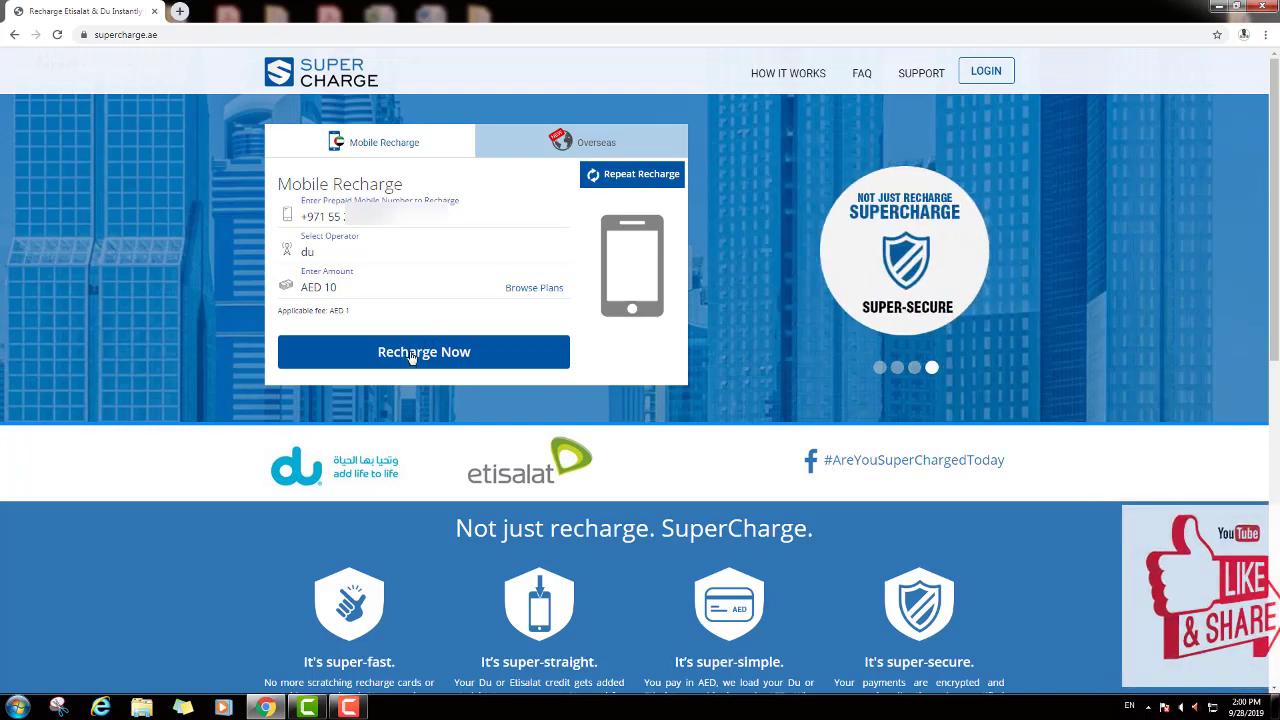
left_click(423, 355)
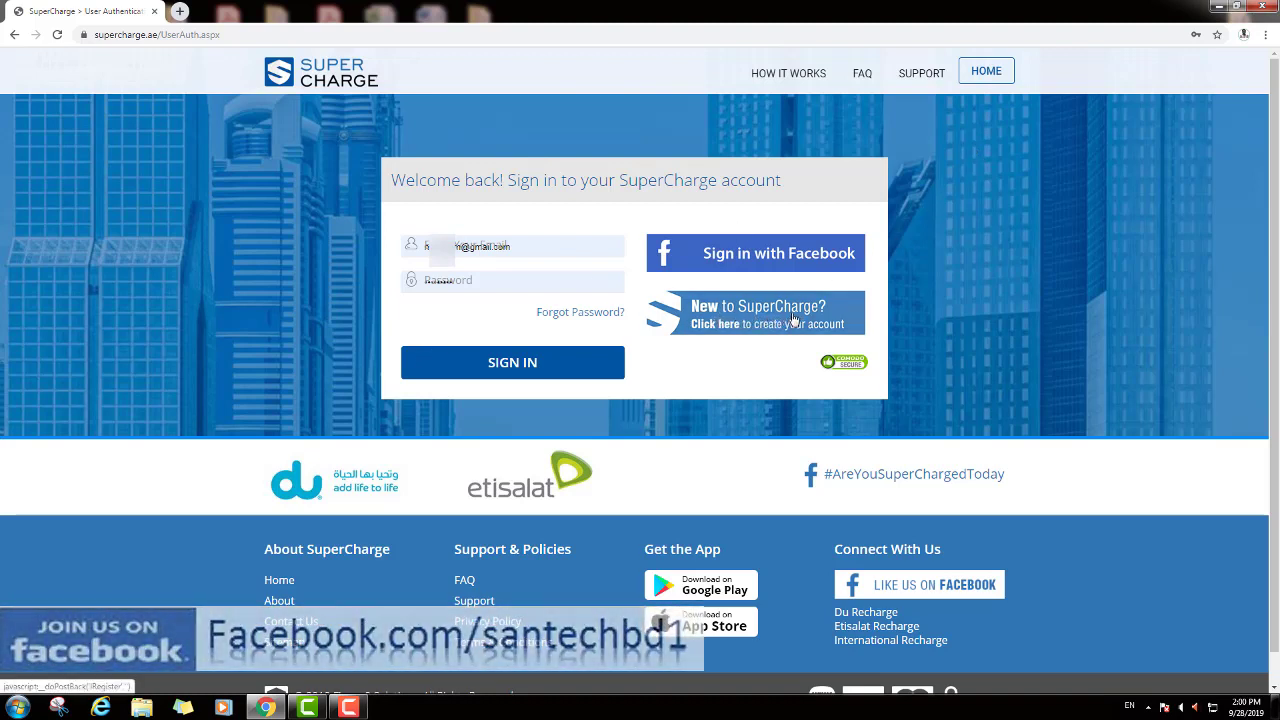
Start a new SuperCharge account with title Mr. and the suggested first and last names.
left_click(728, 327)
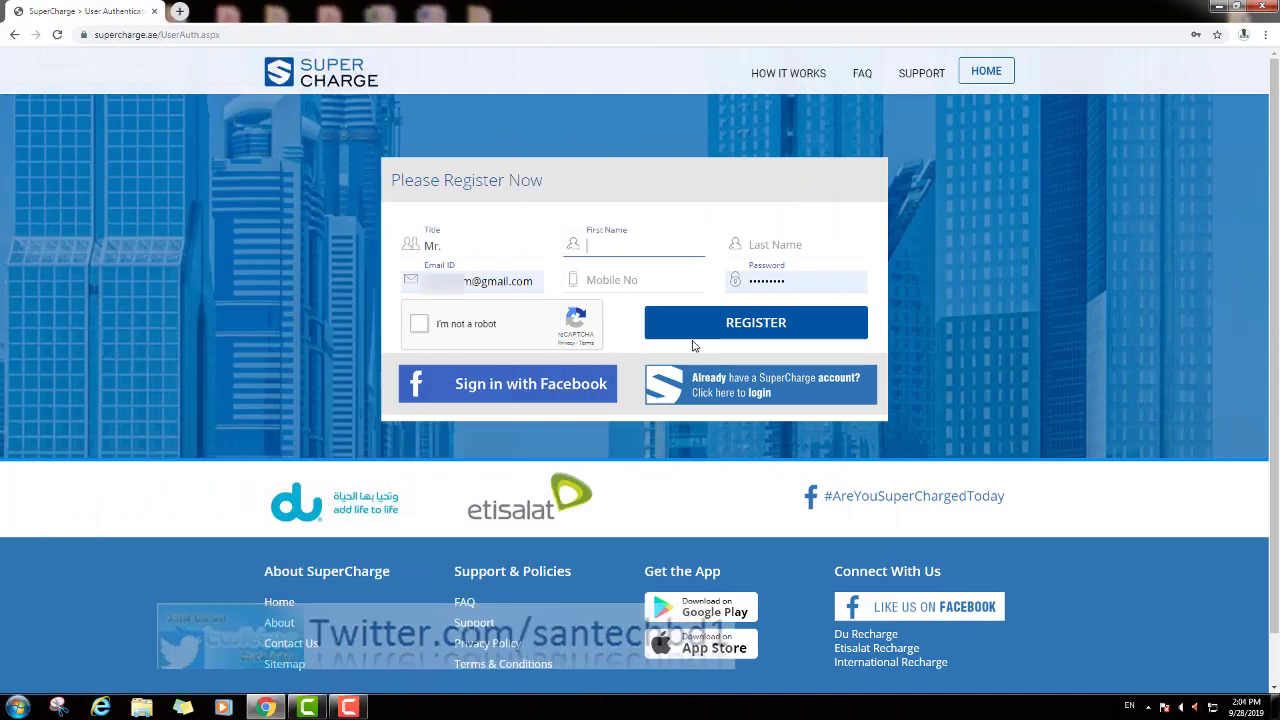
left_click(460, 246)
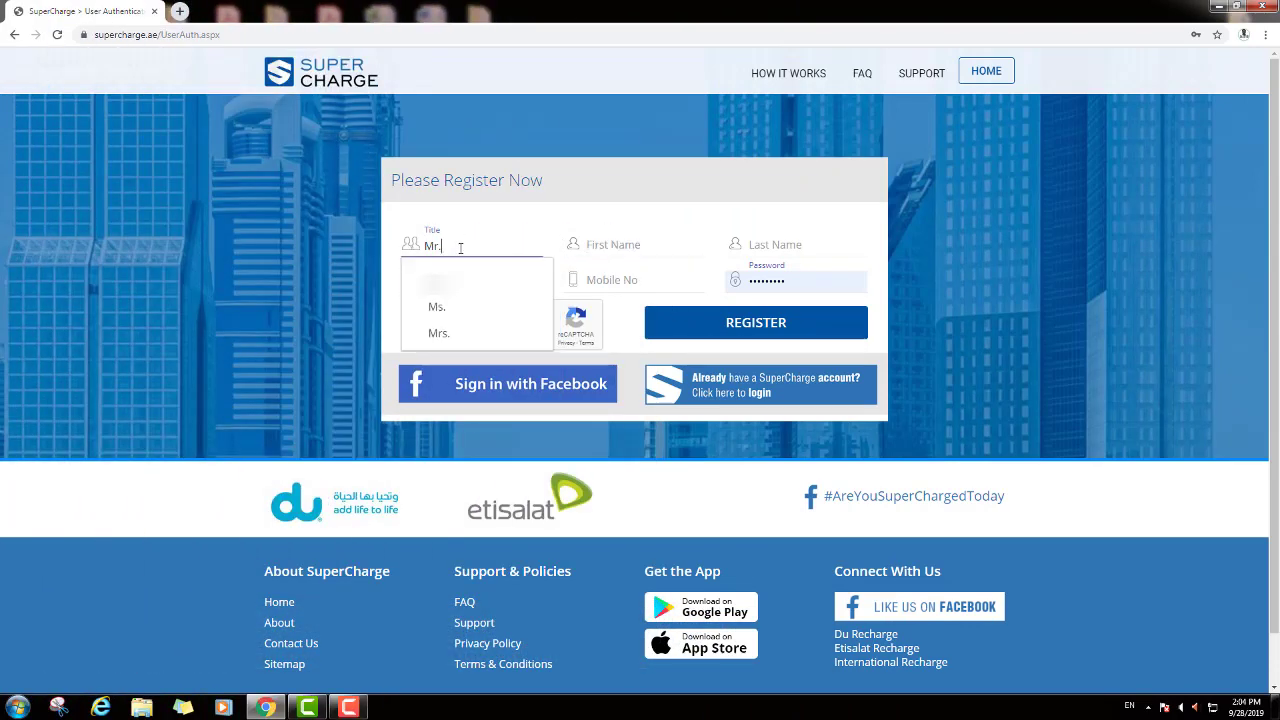
left_click(450, 291)
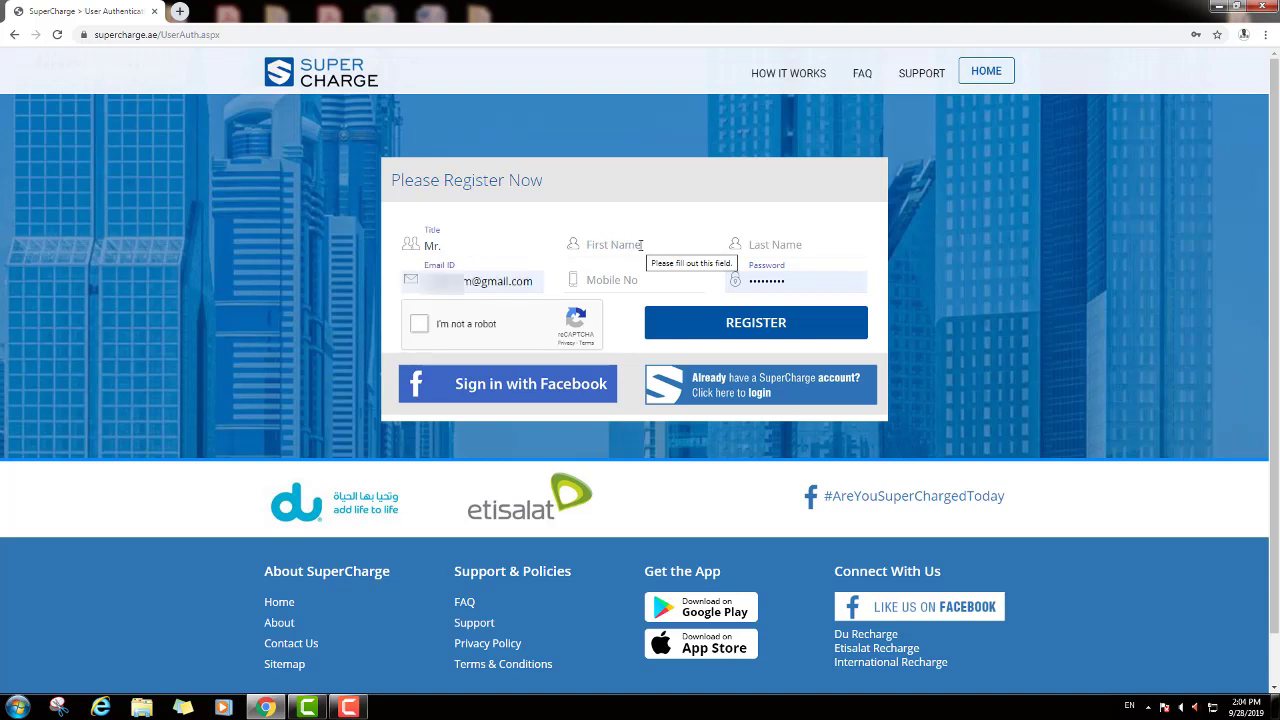
left_click(665, 244)
left_click(661, 278)
left_click(800, 249)
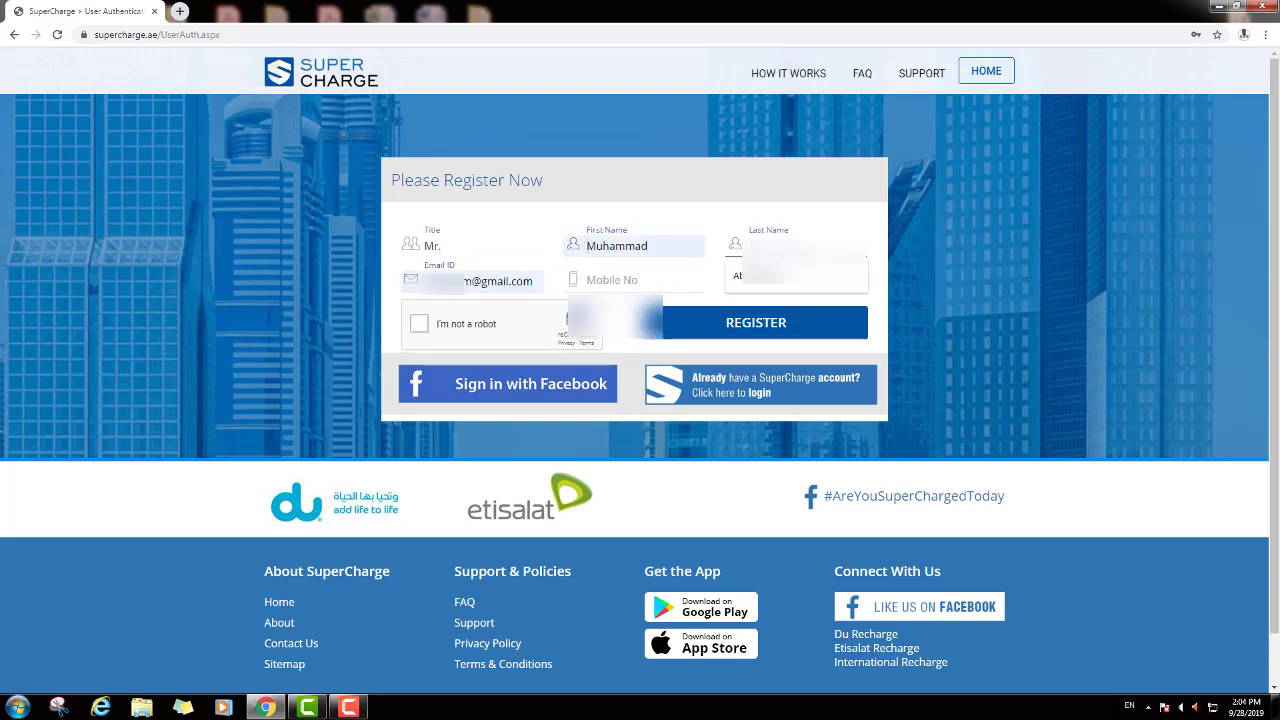
left_click(769, 288)
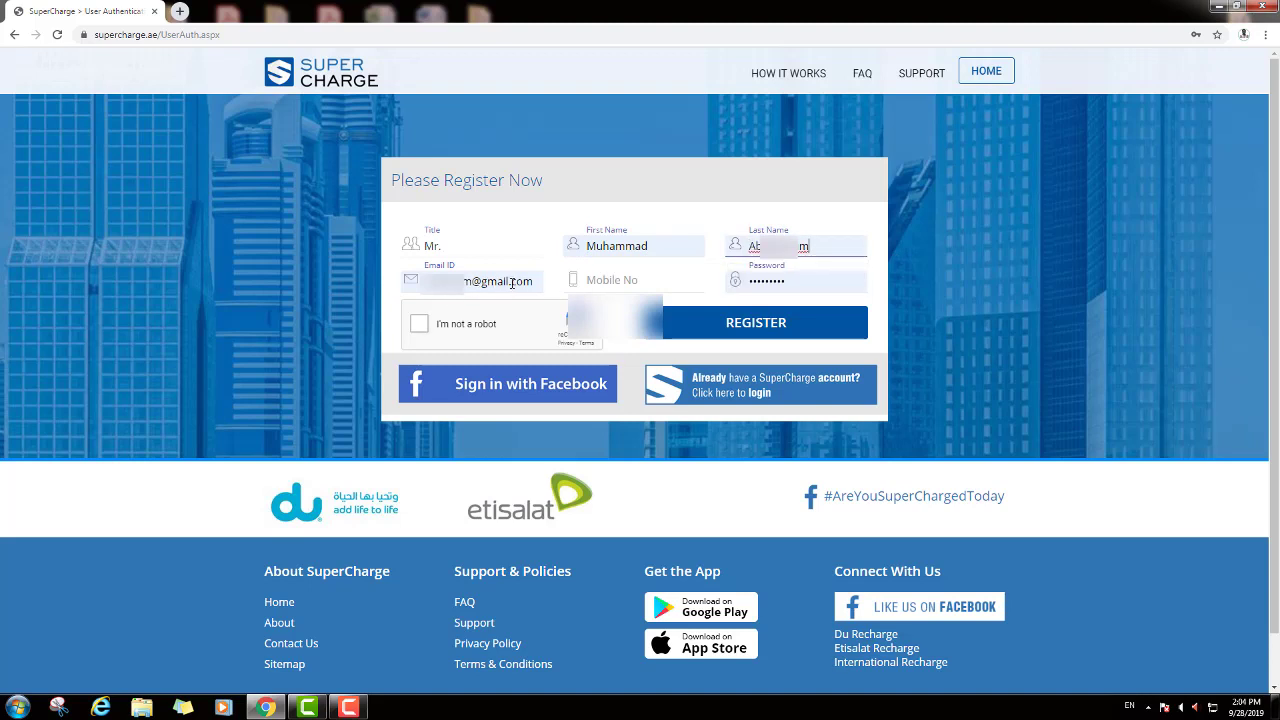
Fill in the account's mobile number and password, then pass the not-a-robot check.
left_click(637, 288)
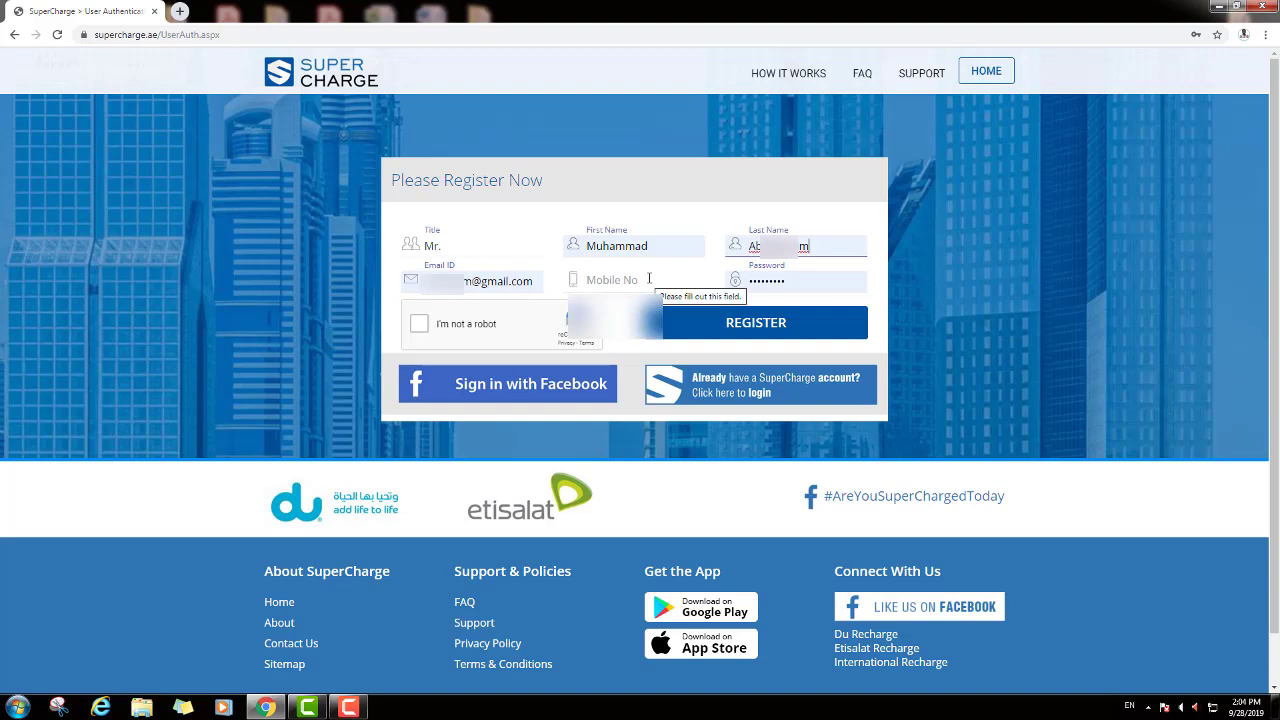
type("05")
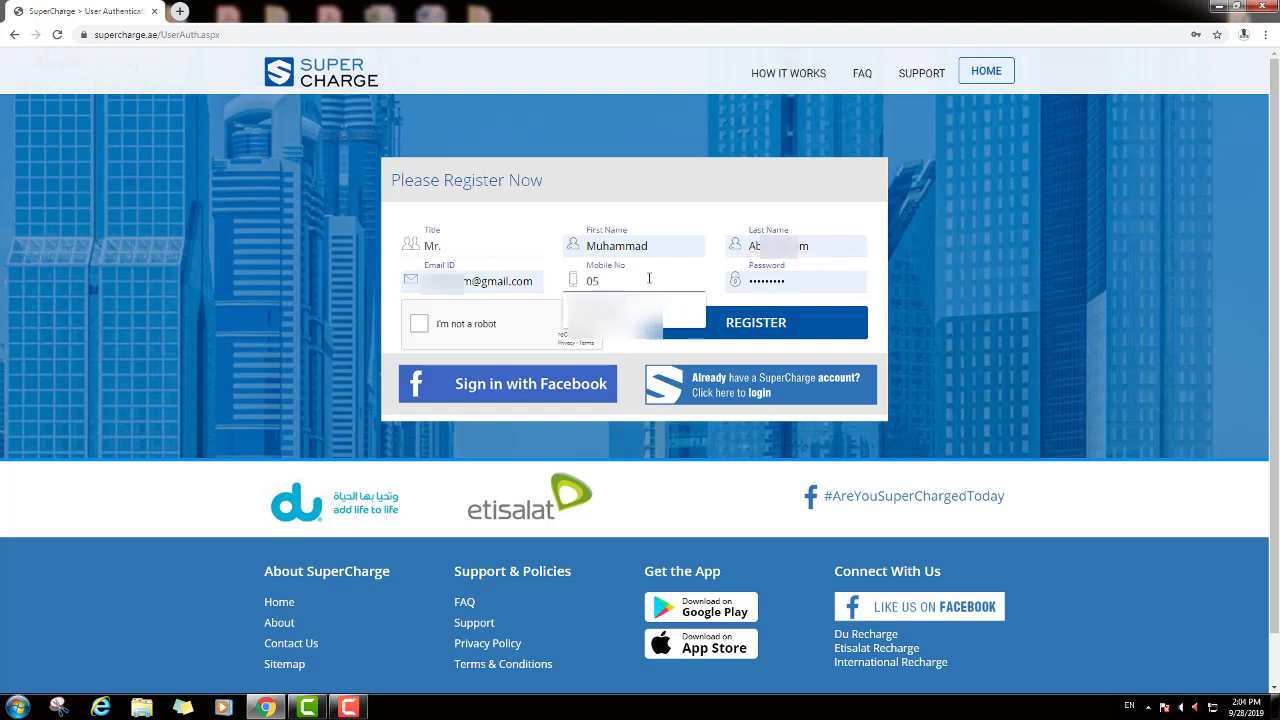
left_click(615, 316)
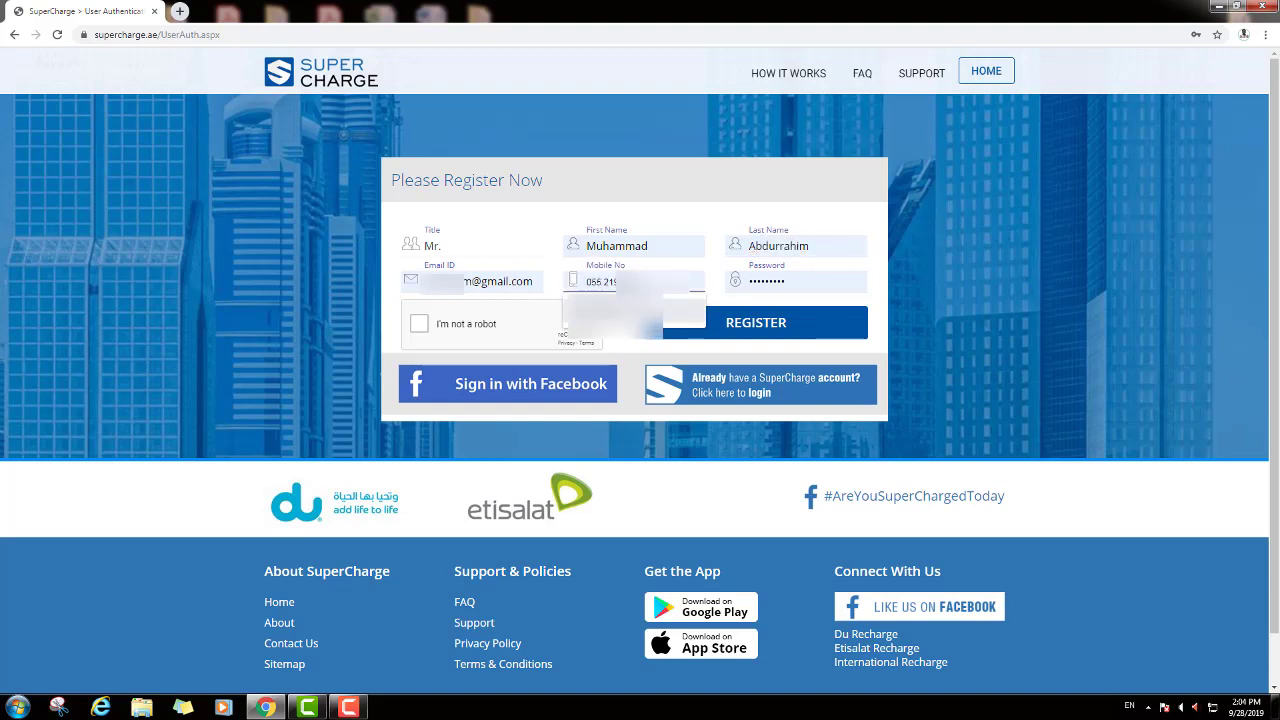
left_click(803, 280)
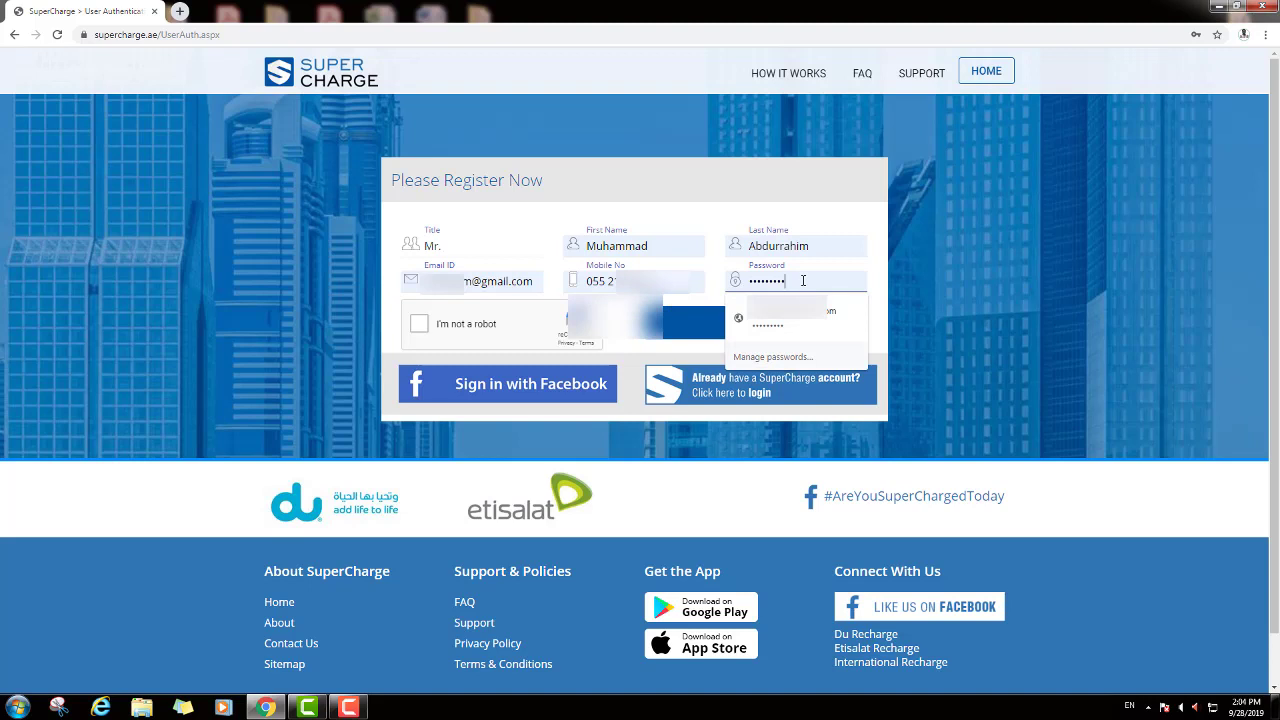
left_click(875, 270)
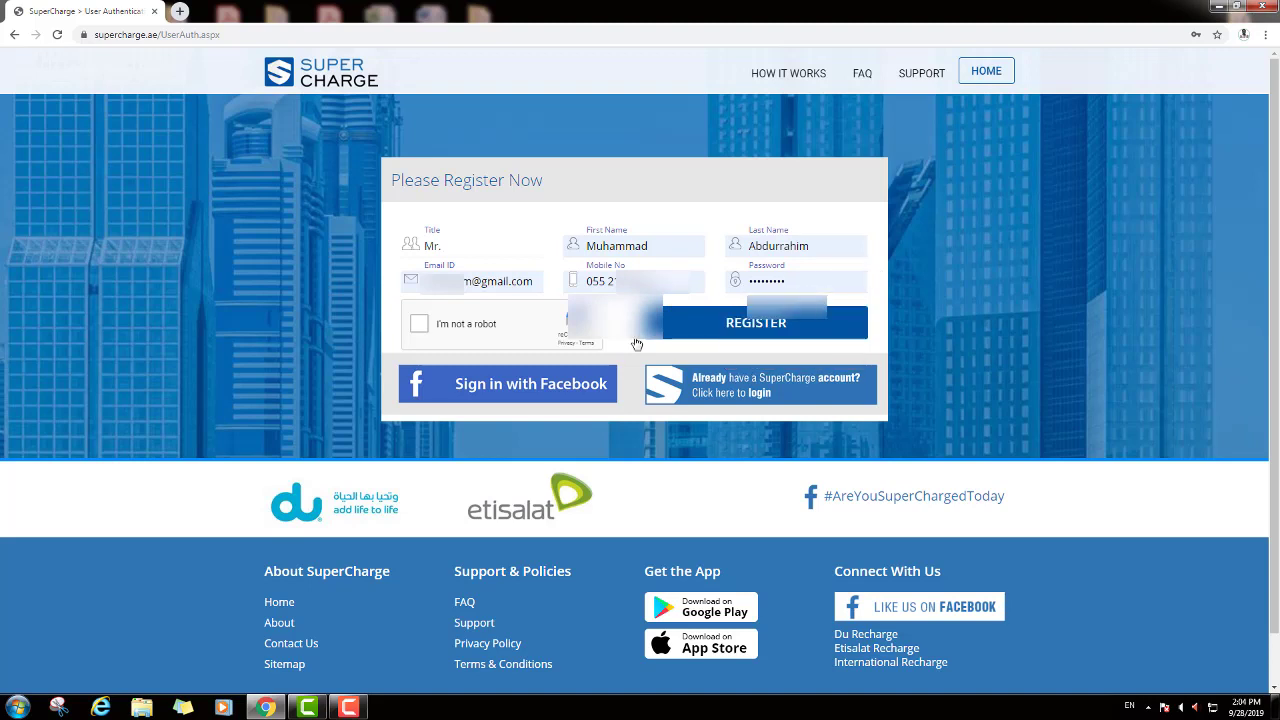
left_click(422, 330)
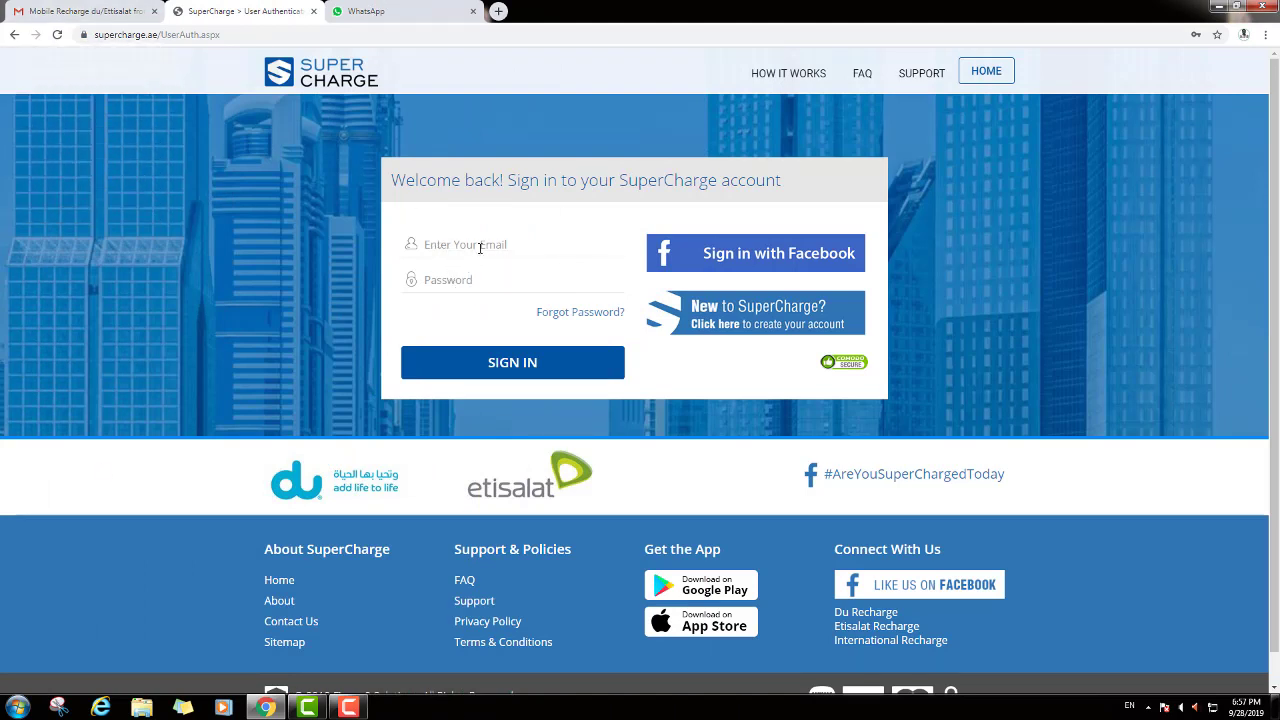
Fill the sign-in e-mail field with the saved account e-mail suggestion.
left_click(483, 241)
left_click(471, 284)
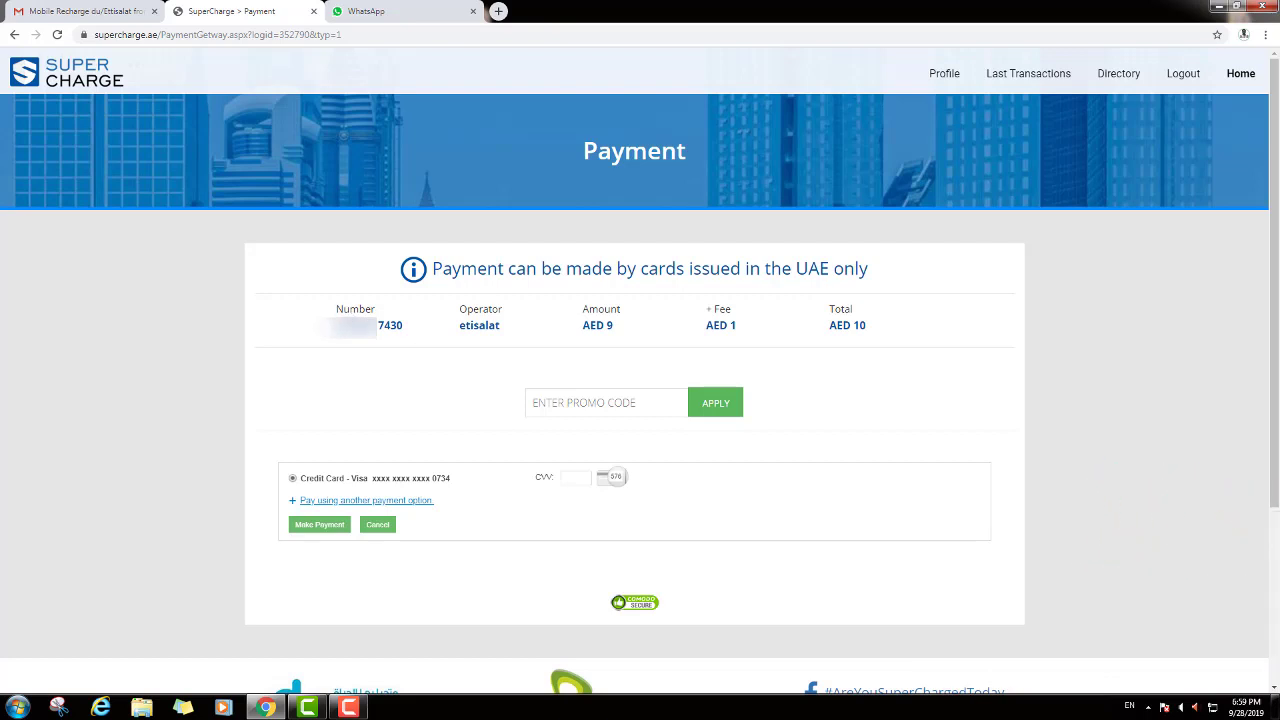
Choose to pay with another credit card instead of the saved Visa card.
left_click_drag(346, 308, 794, 320)
scroll(809, 386, "down", 2)
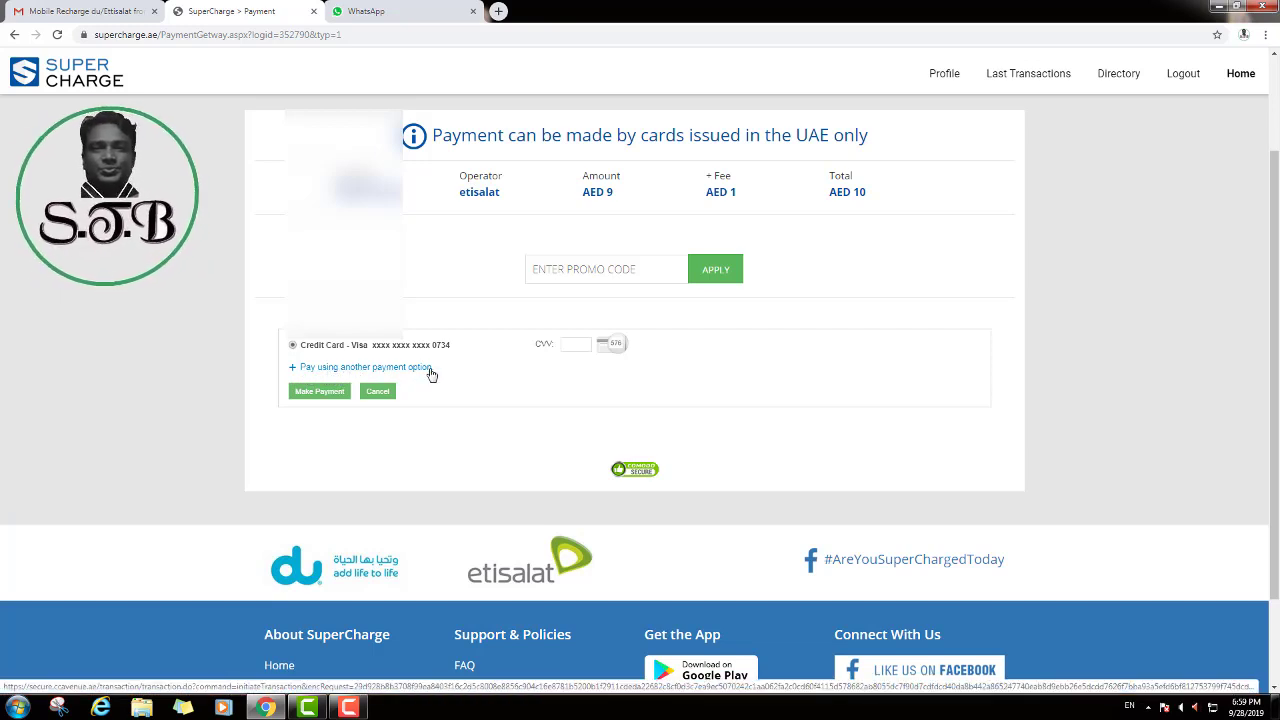
left_click(319, 368)
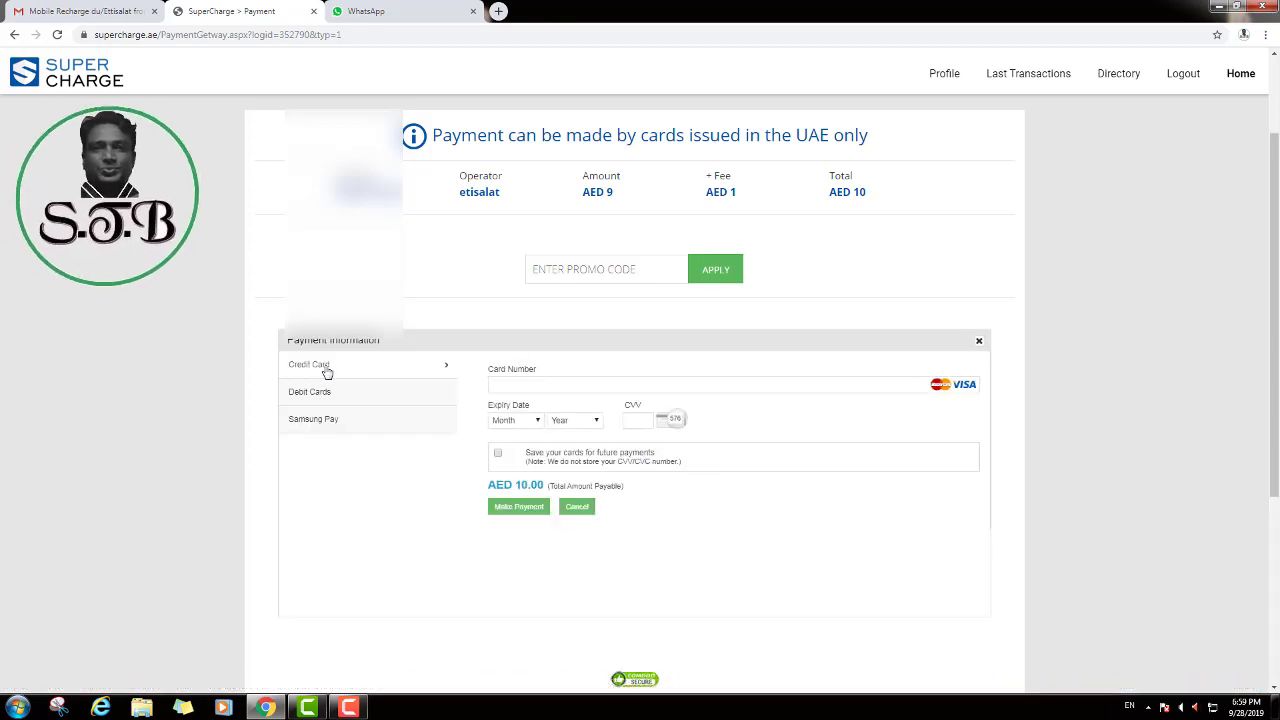
scroll(484, 380, "down", 1)
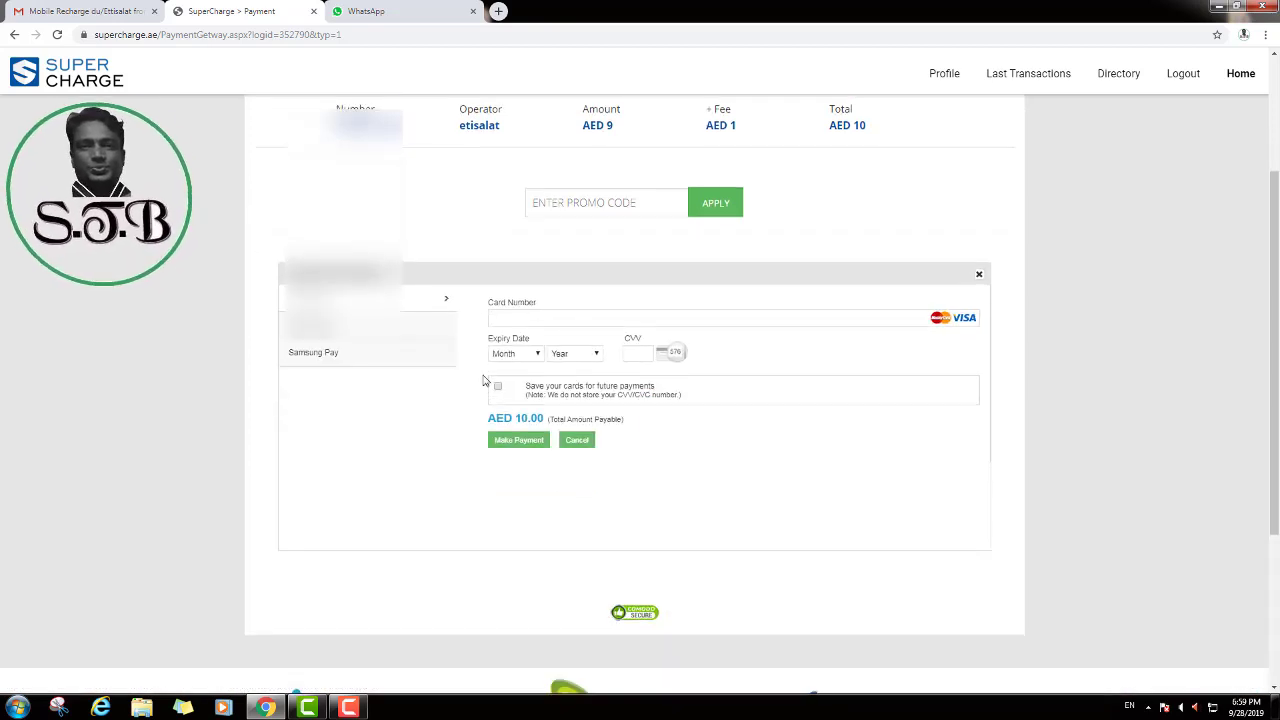
Enter the new card's number and choose its expiry date.
left_click(532, 317)
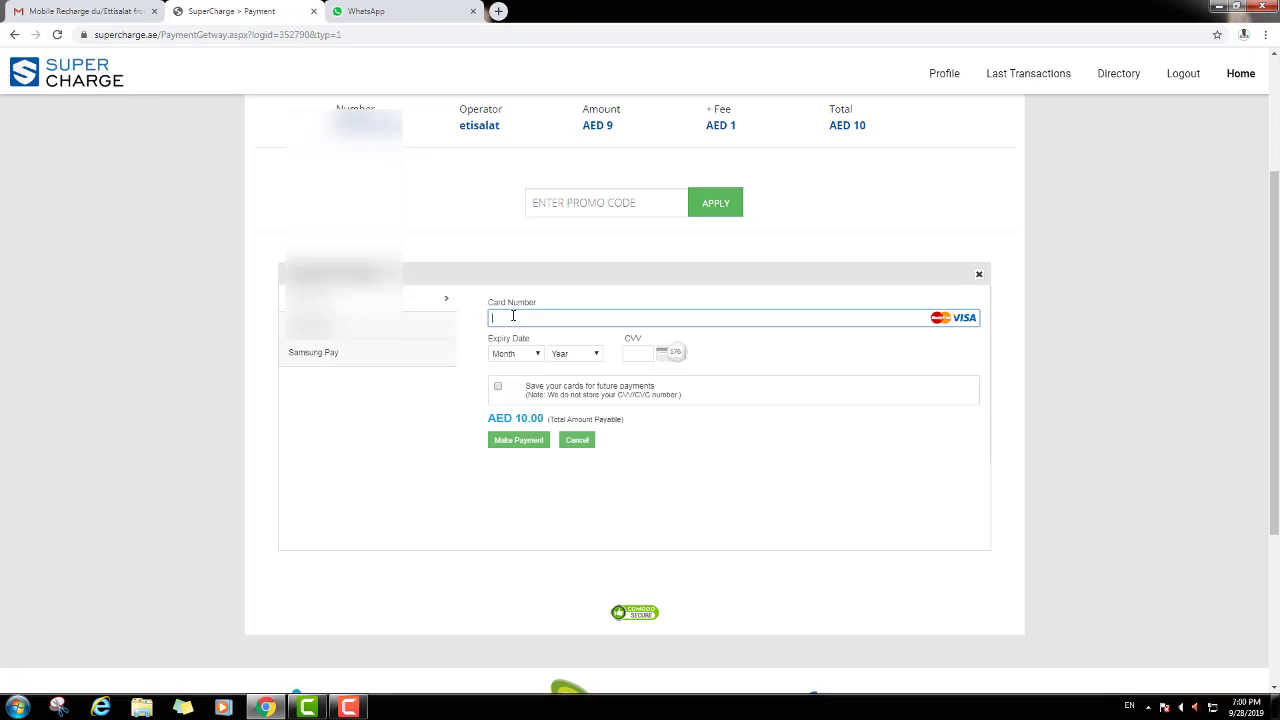
type("123")
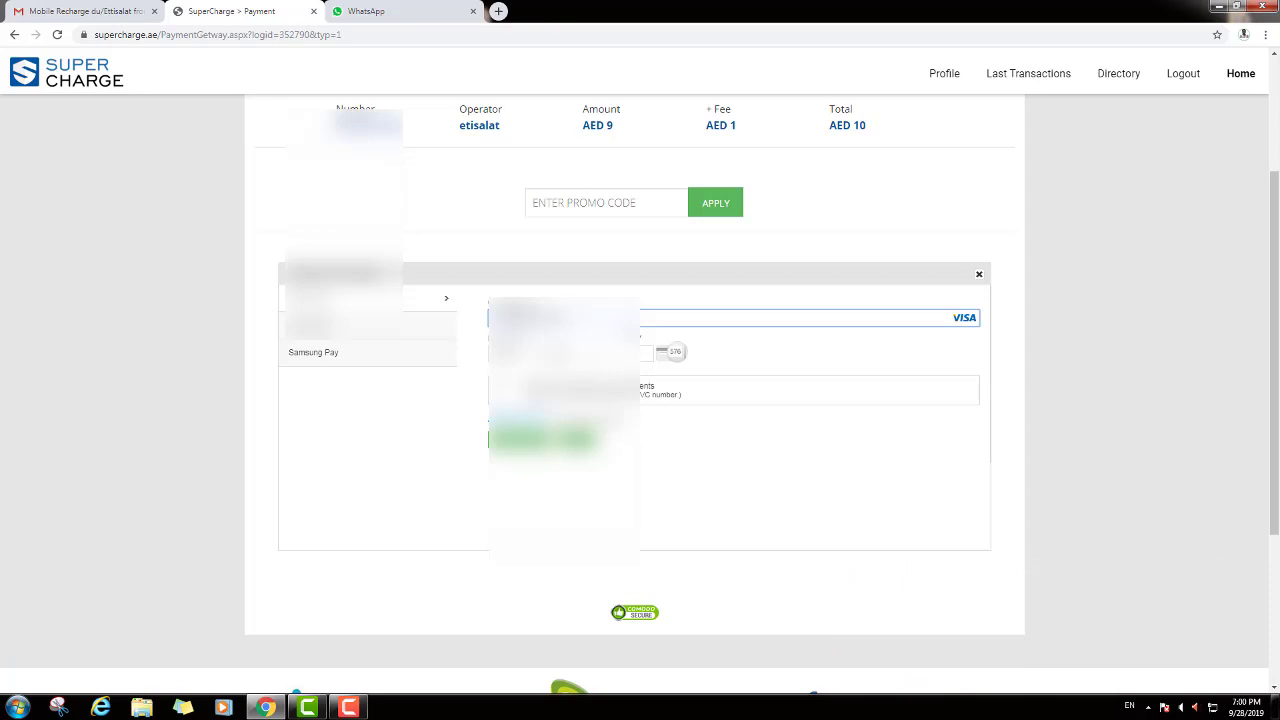
left_click(716, 420)
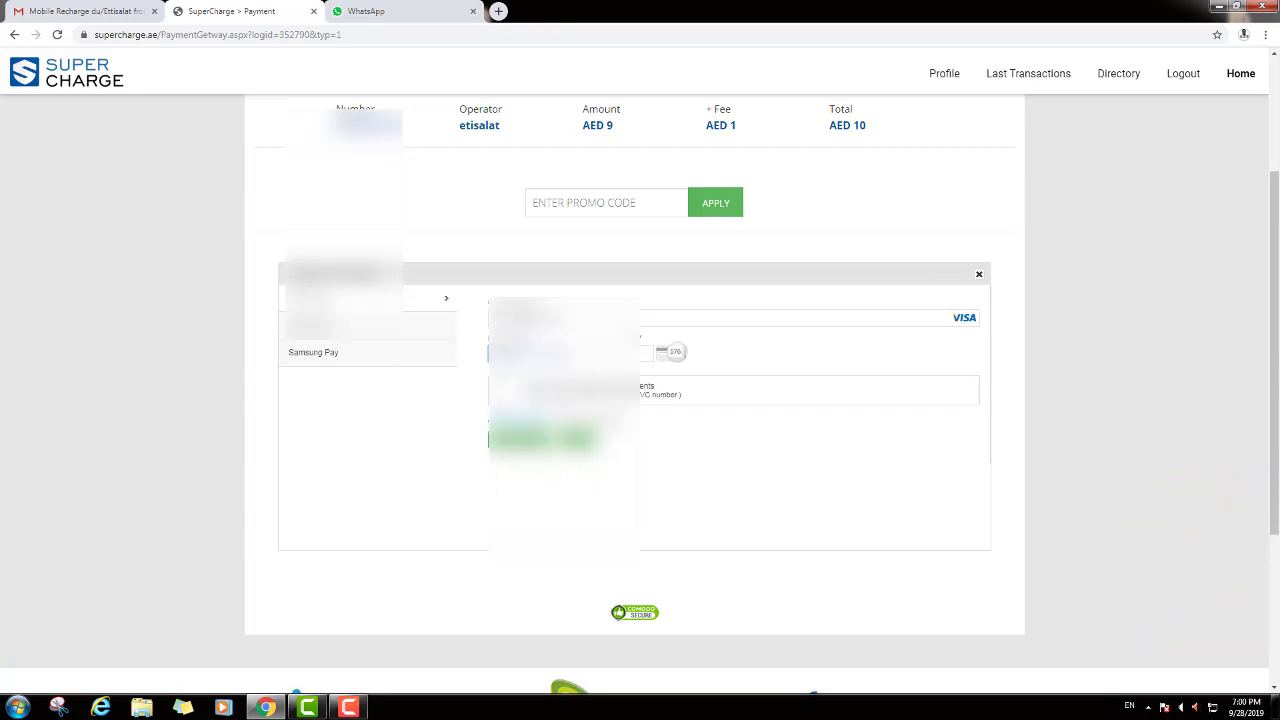
left_click(565, 352)
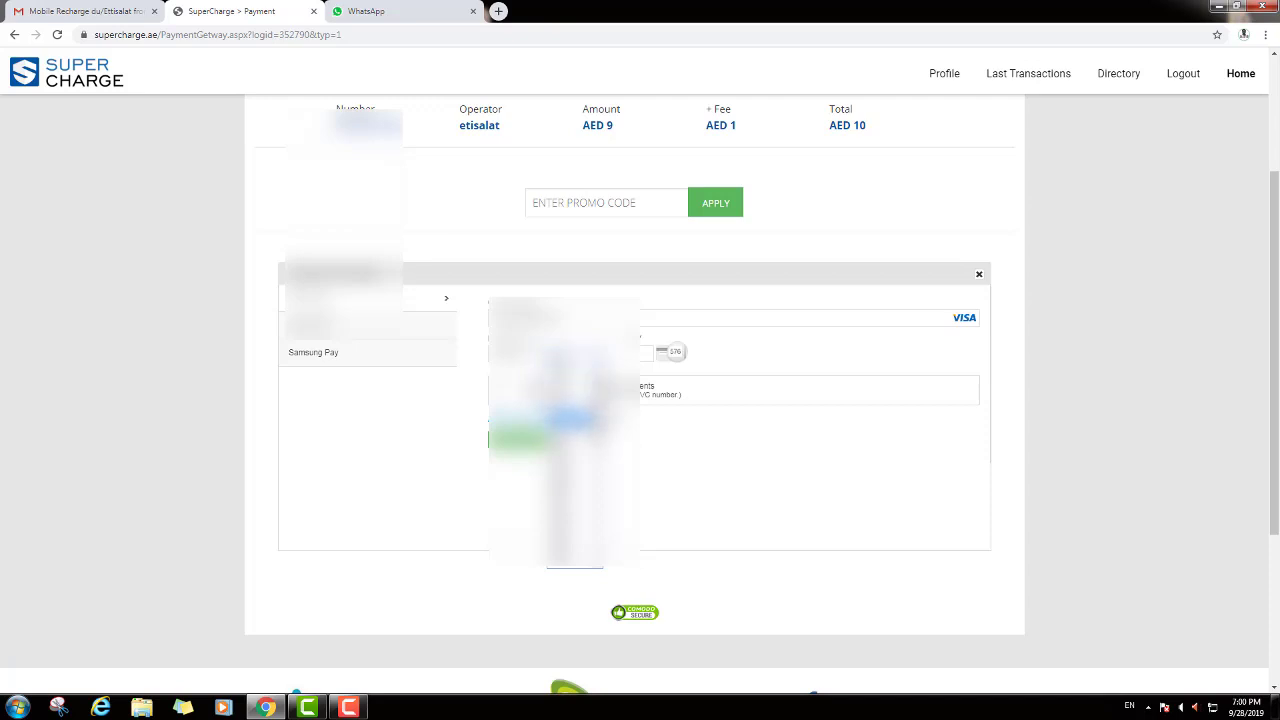
left_click(570, 430)
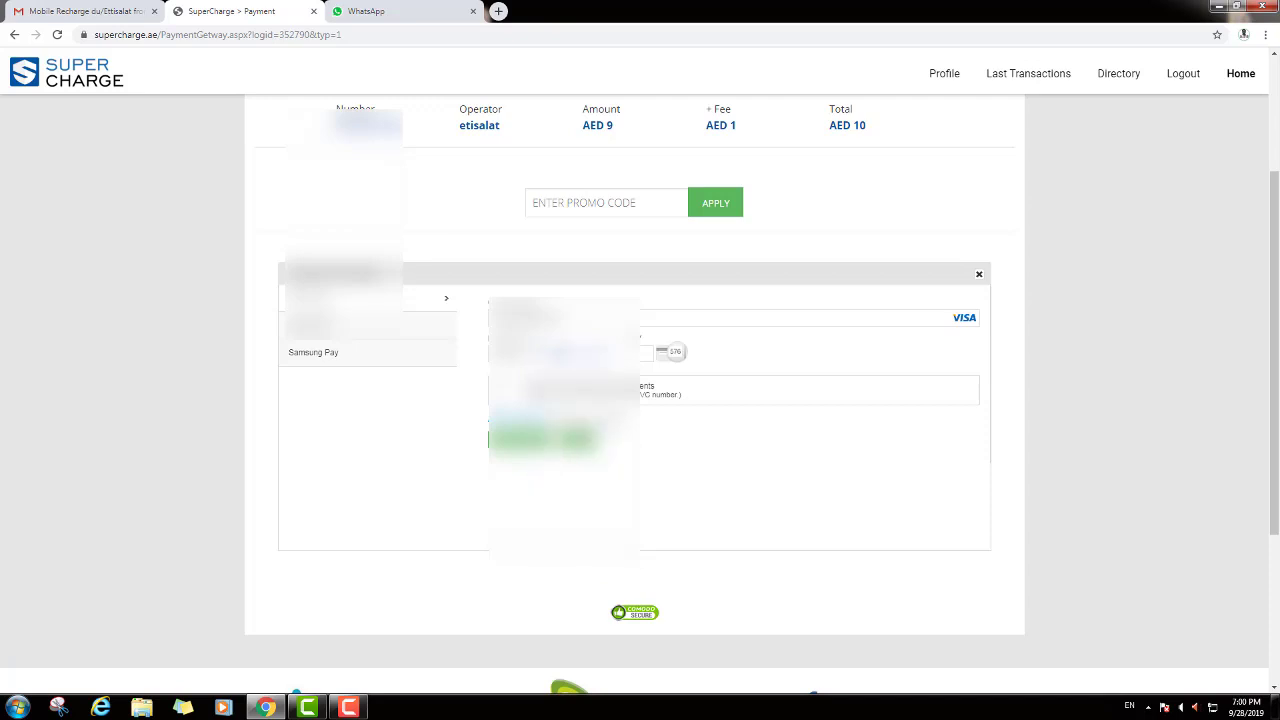
Enter the card's CVV and submit the AED 10.00 payment.
left_click(649, 356)
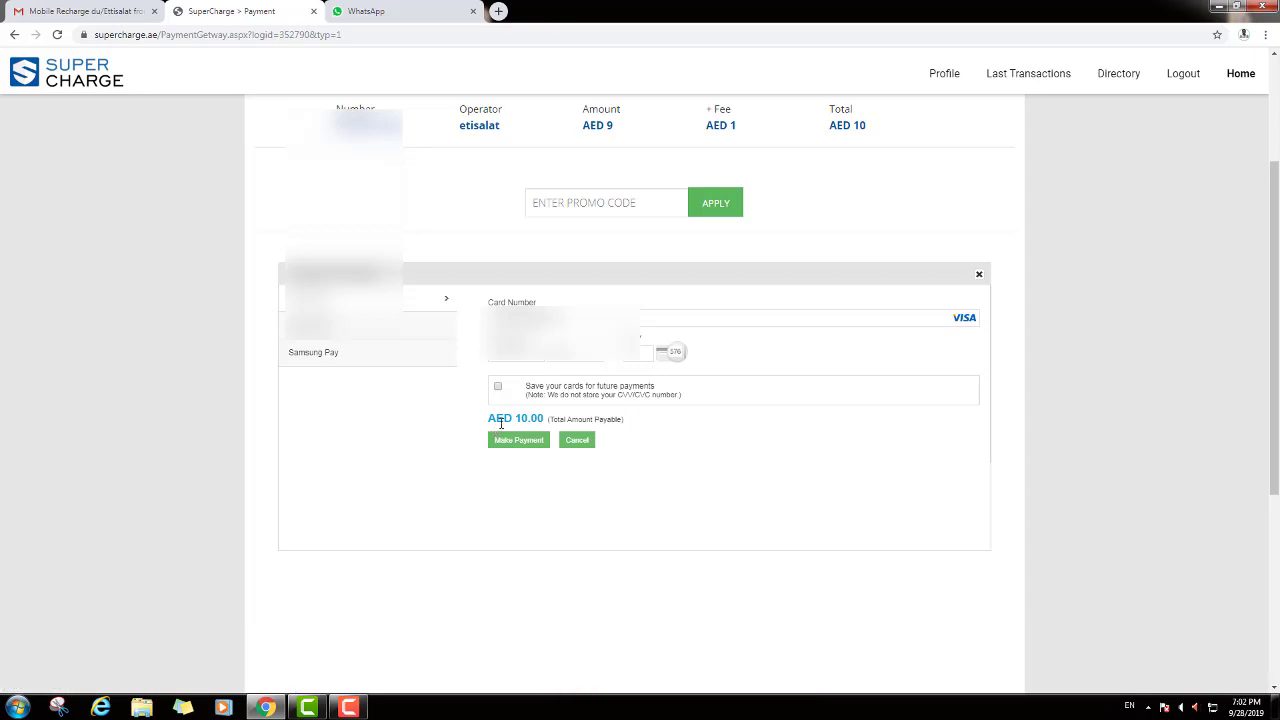
left_click_drag(481, 425, 537, 421)
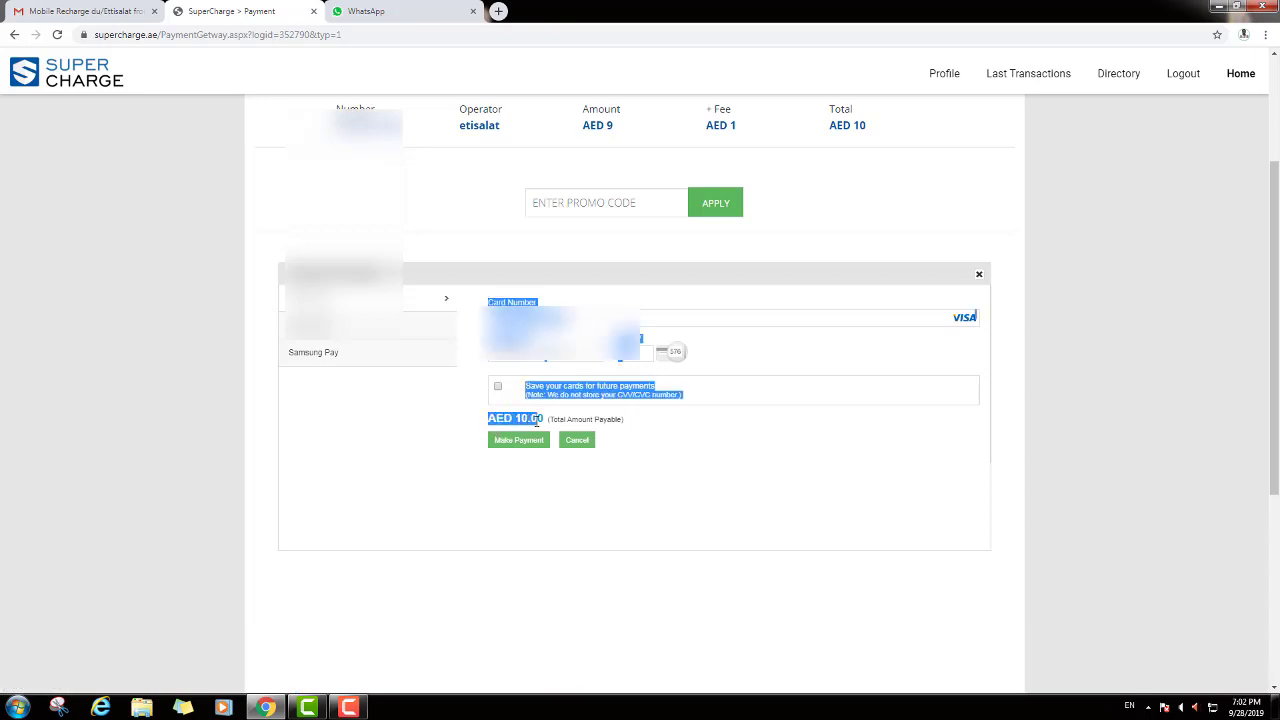
left_click(499, 480)
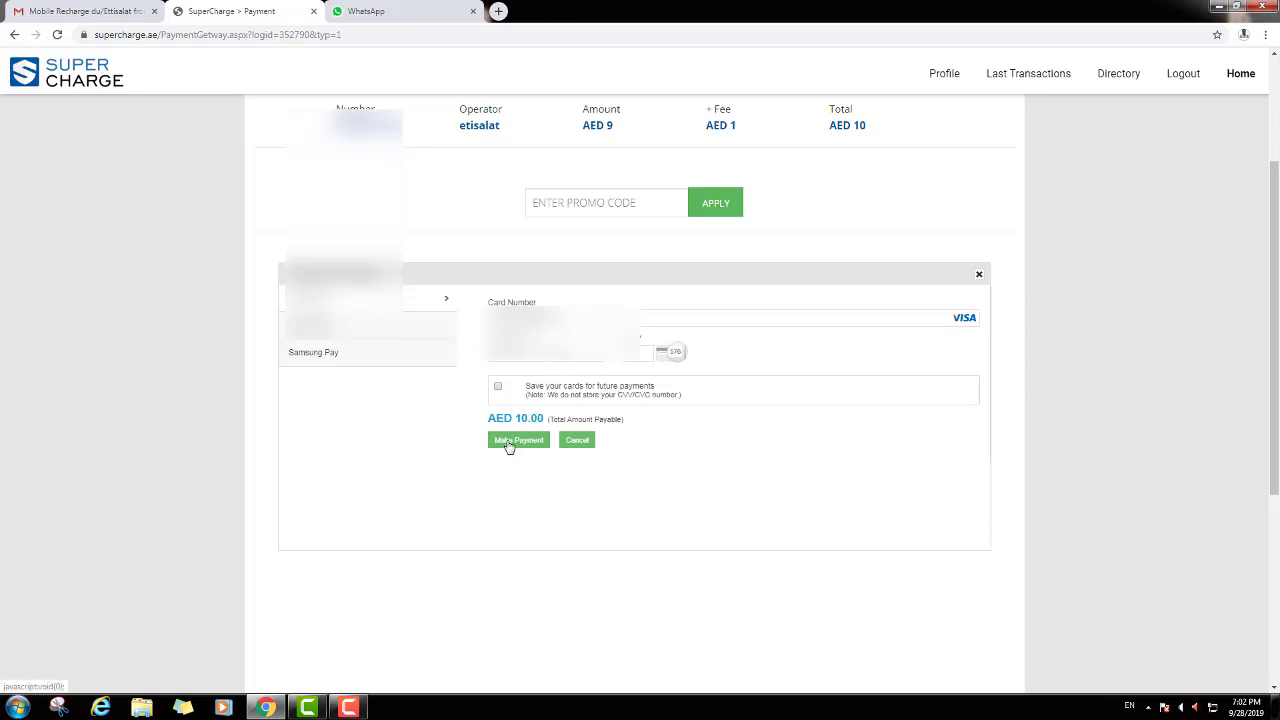
left_click(509, 445)
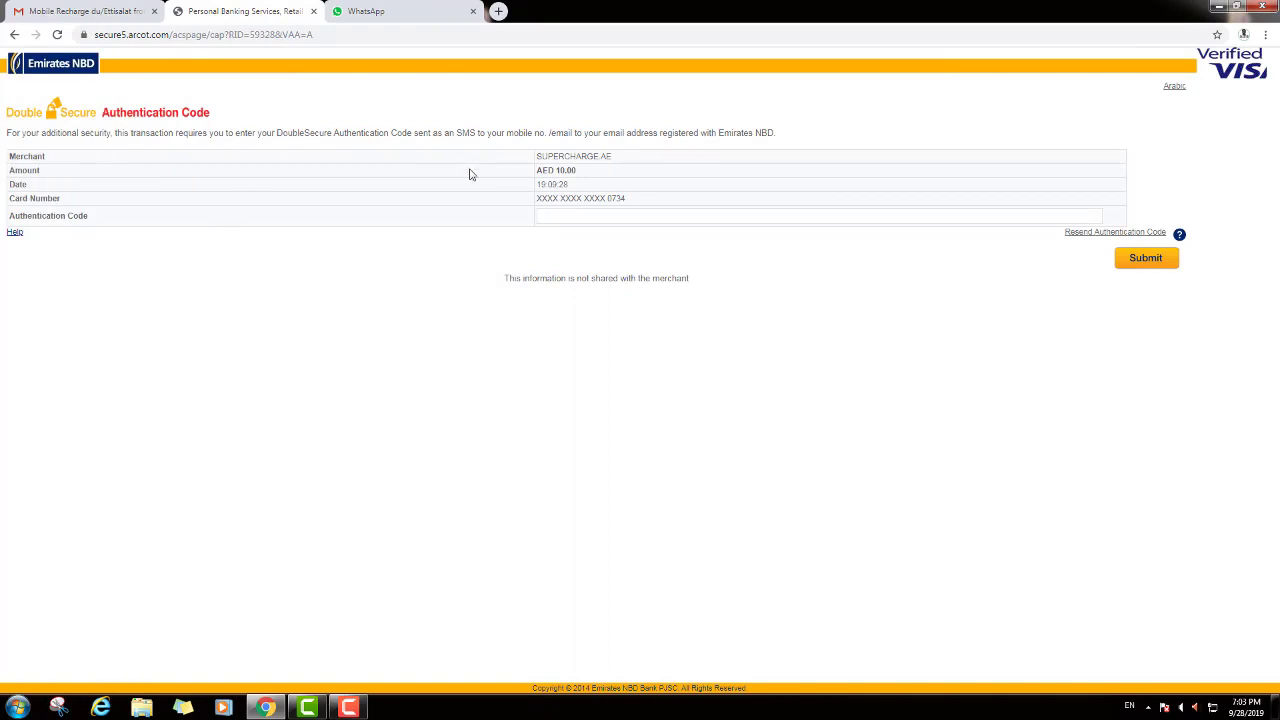
Enter the SMS authentication code in DoubleSecure and submit it to complete the recharge.
left_click(569, 221)
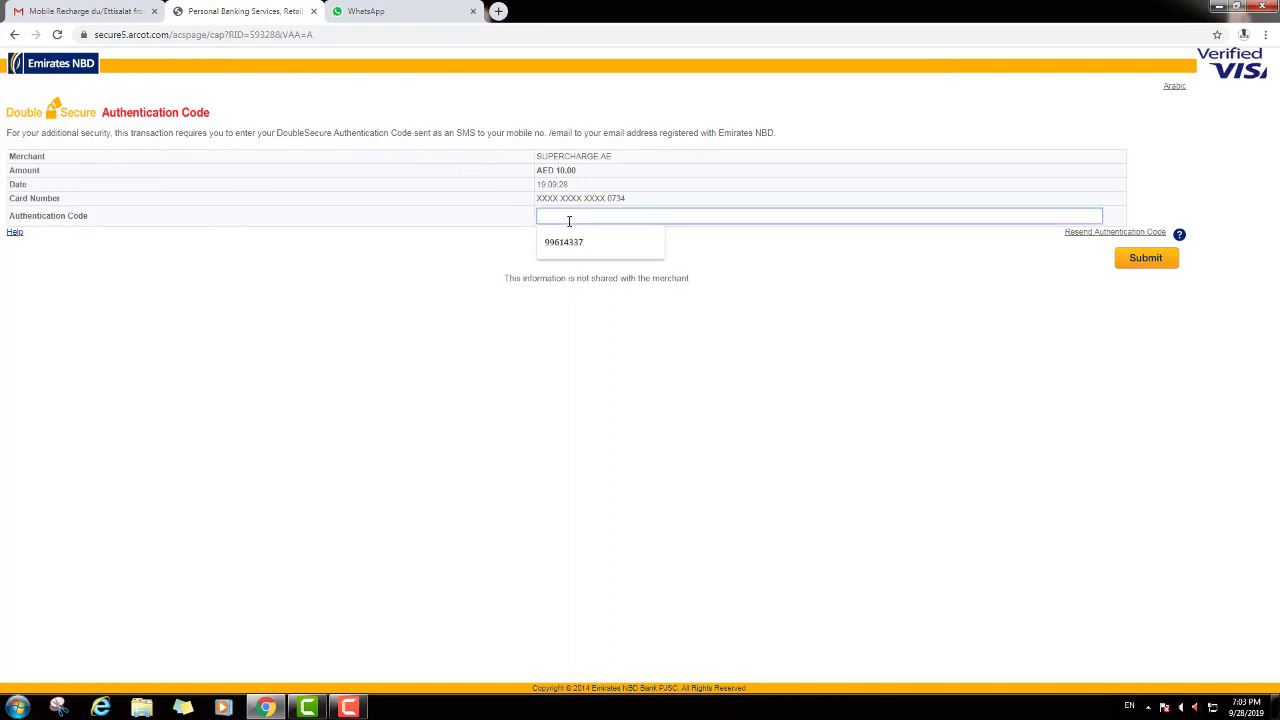
type("85")
left_click(1159, 260)
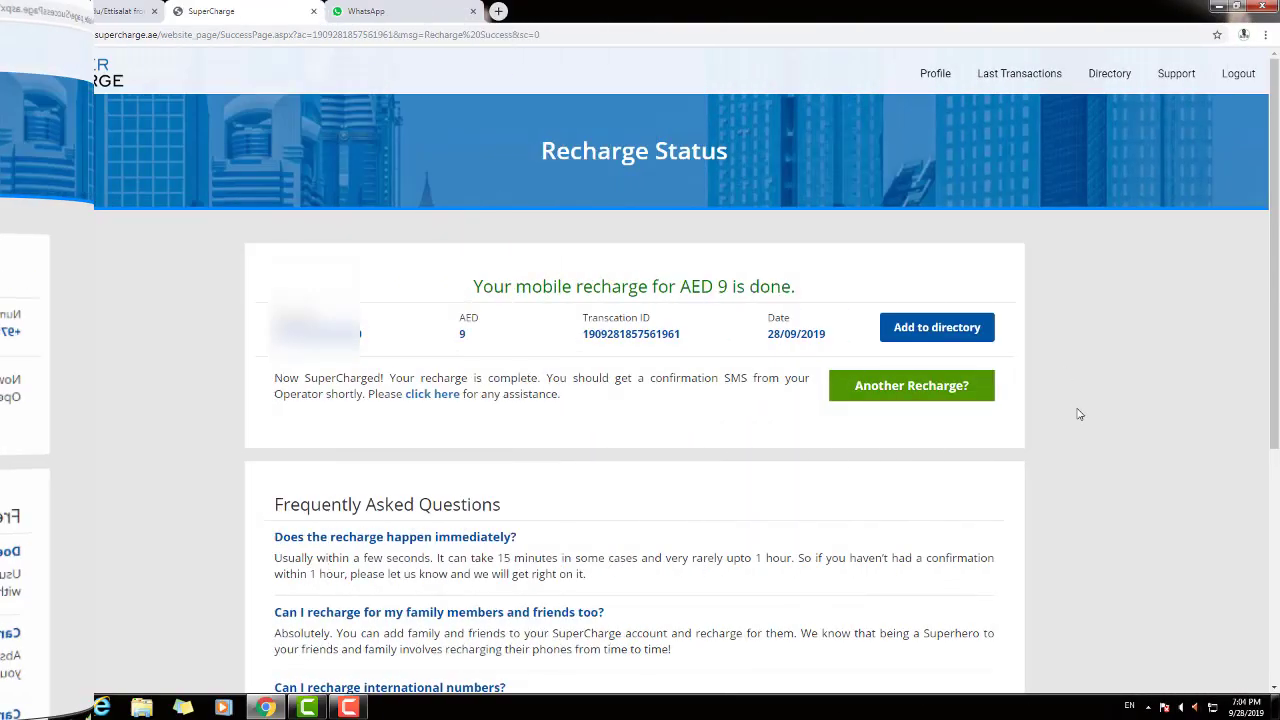
scroll(1080, 414, "down", 1)
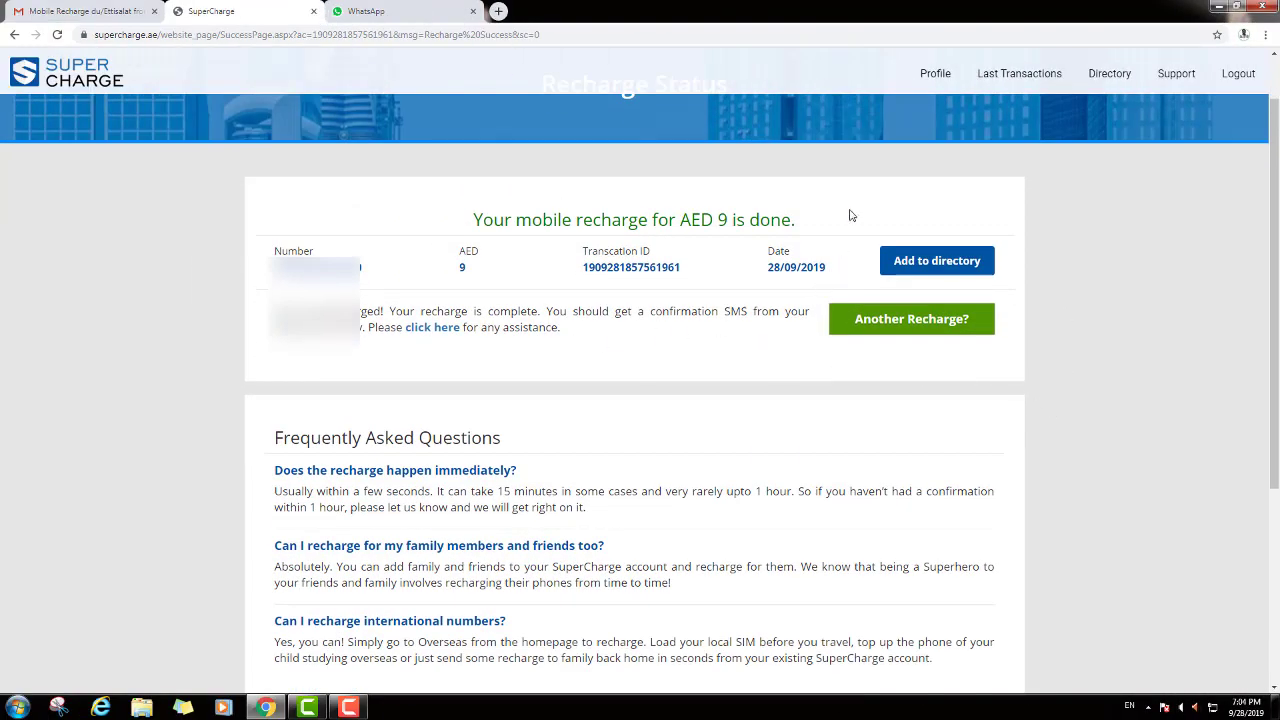